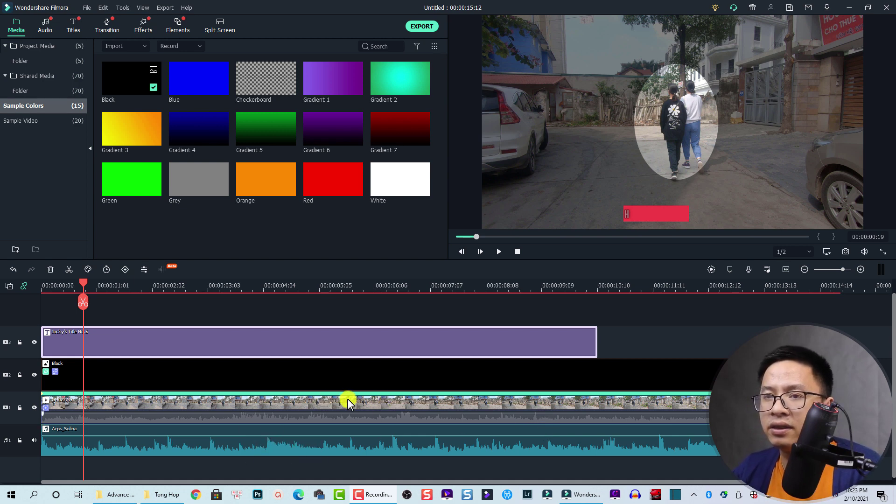
Delete the title and Black overlay clips from the timeline
left_click(183, 441)
left_click(140, 408)
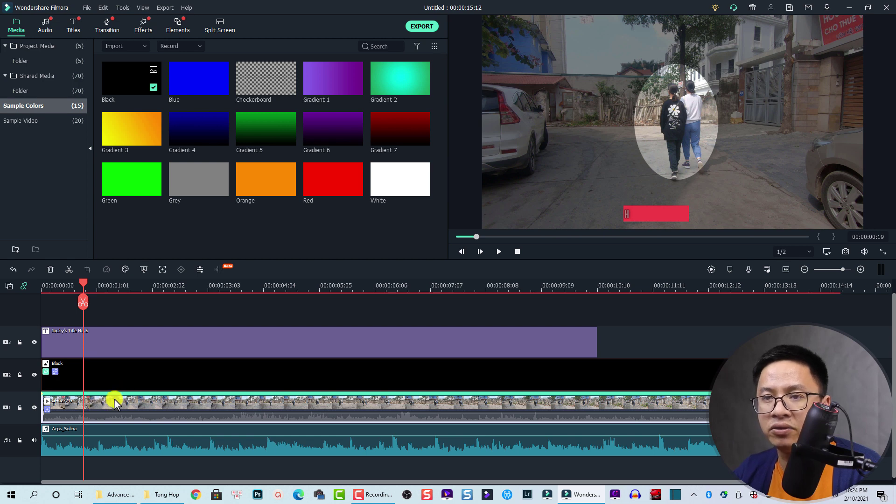
left_click(103, 366)
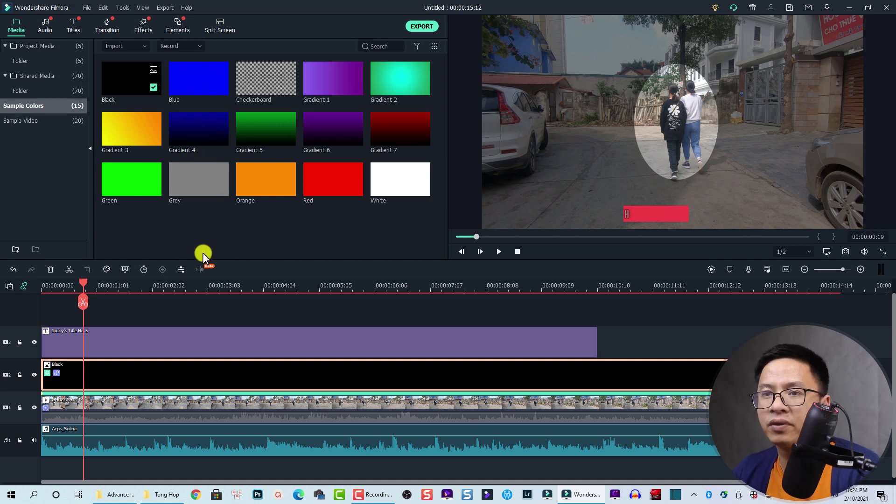
left_click(140, 337)
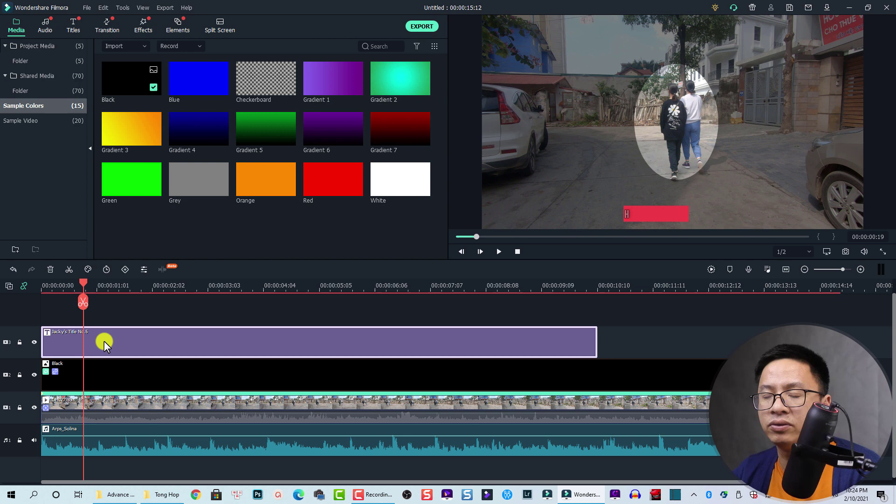
left_click(108, 368)
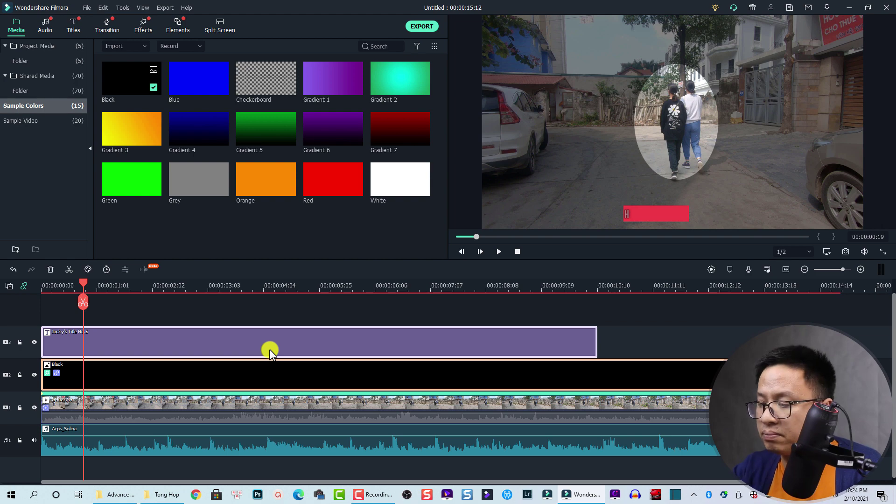
key("Delete")
Delete the Arps_Solina music clip and return the playhead to 00:00:00:00
left_click(212, 443)
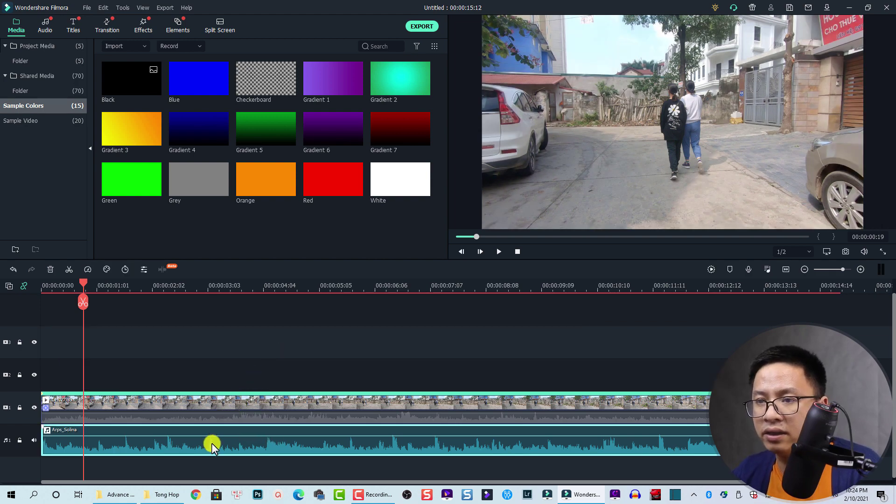
key("Delete")
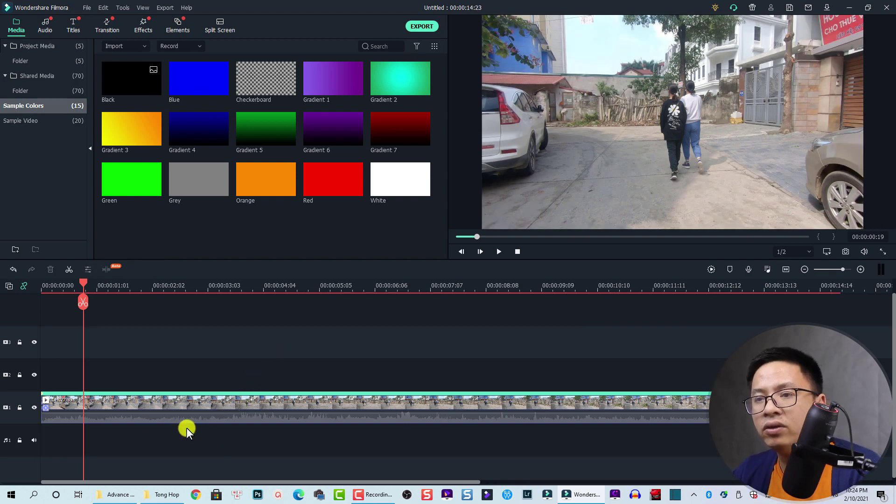
left_click(132, 406)
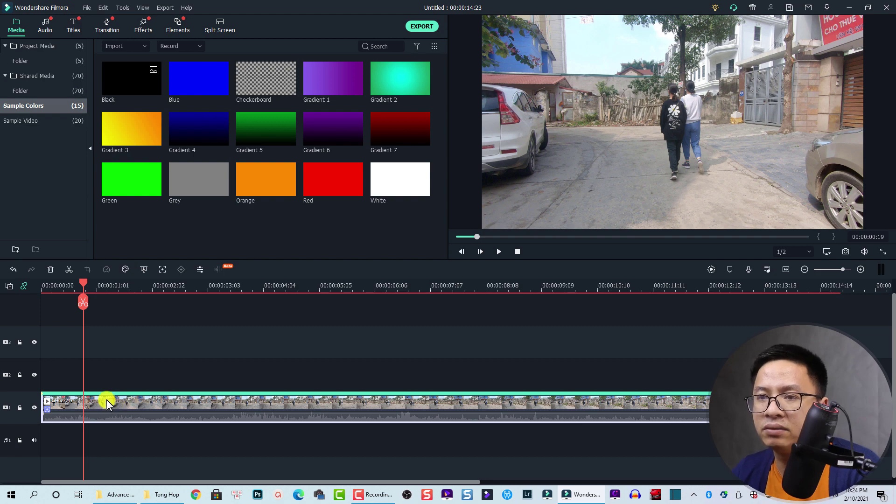
left_click_drag(85, 286, 40, 291)
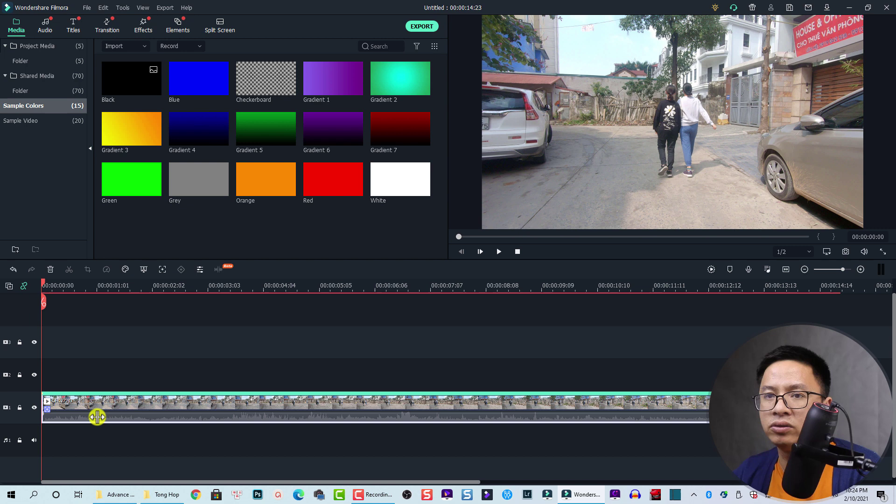
Enable Motion Tracking on the street clip with the box over the couple, then preview playback
double_click(105, 405)
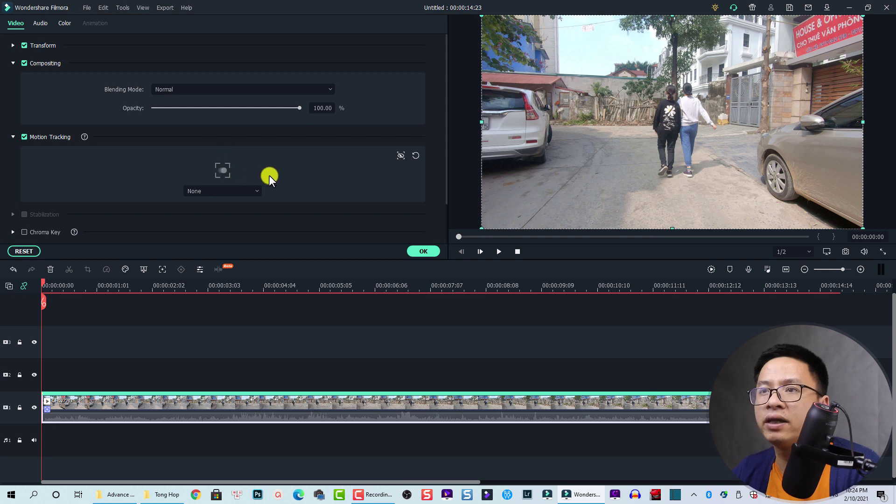
left_click(399, 156)
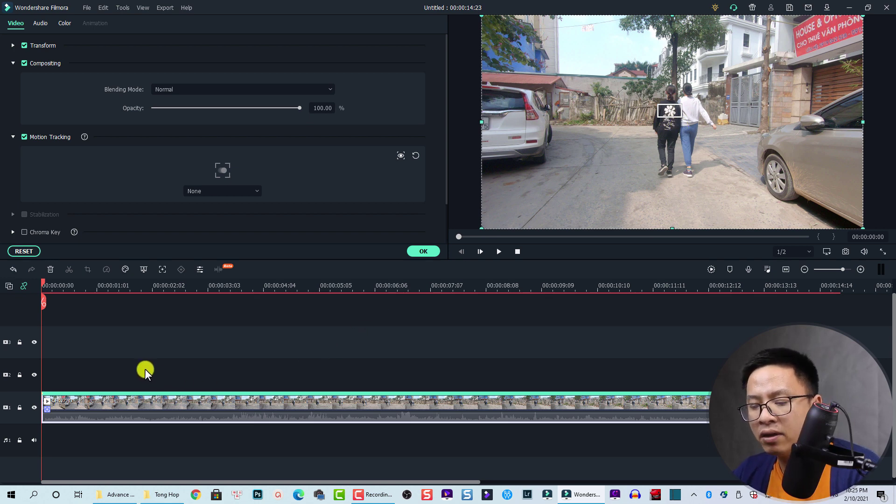
key("space")
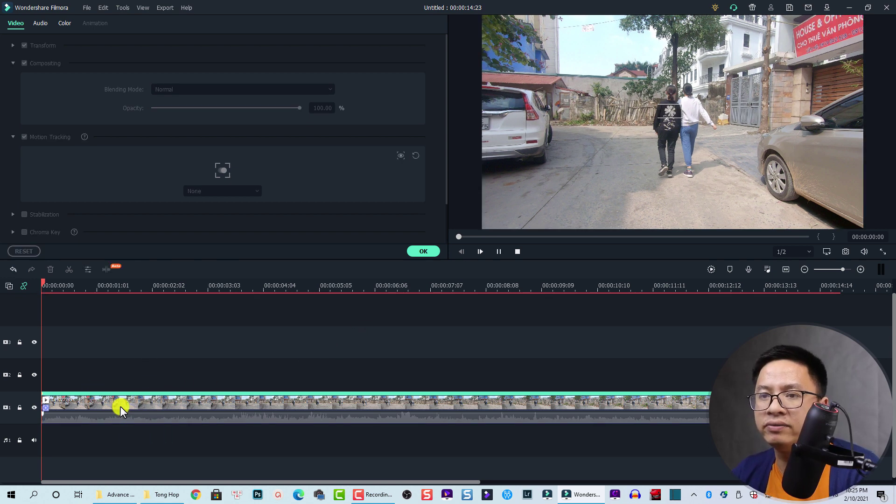
key("space")
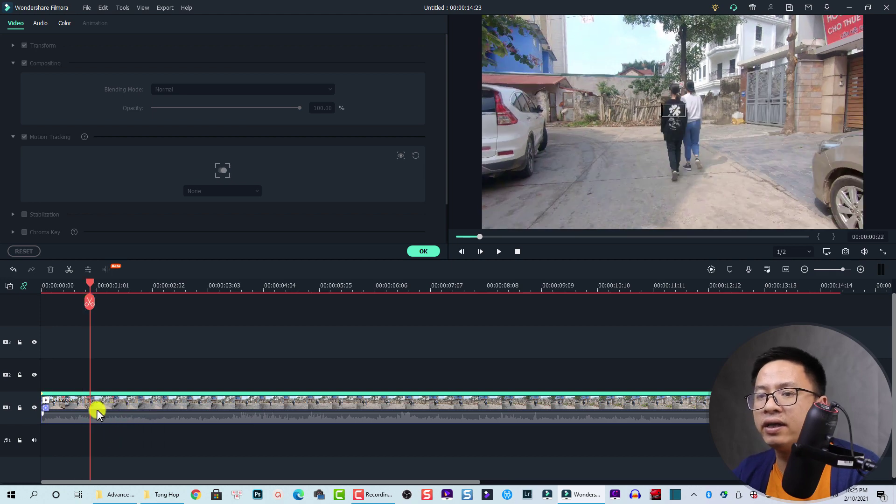
left_click_drag(88, 284, 23, 288)
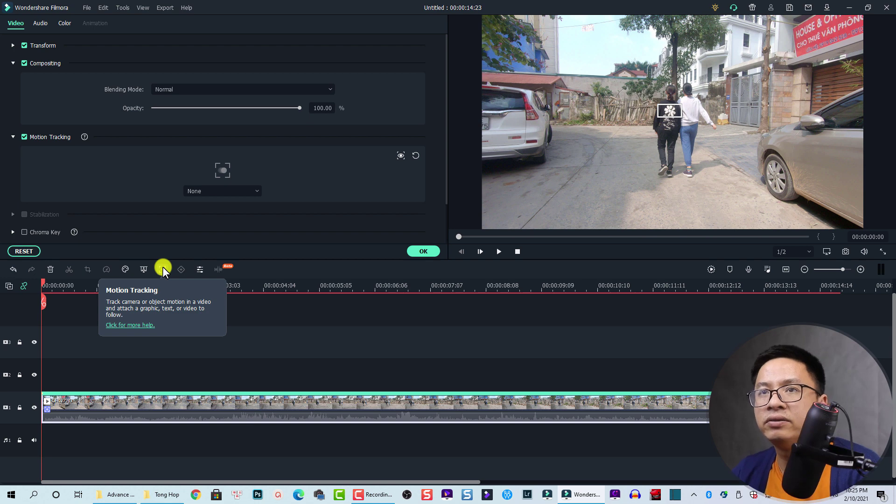
Run Start Tracking on the couple's box through the whole clip and confirm with OK
left_click(670, 114)
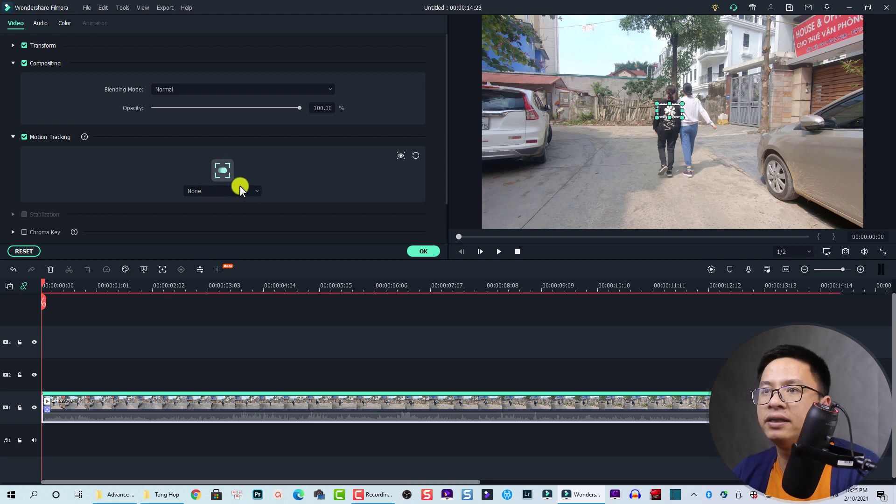
left_click(223, 171)
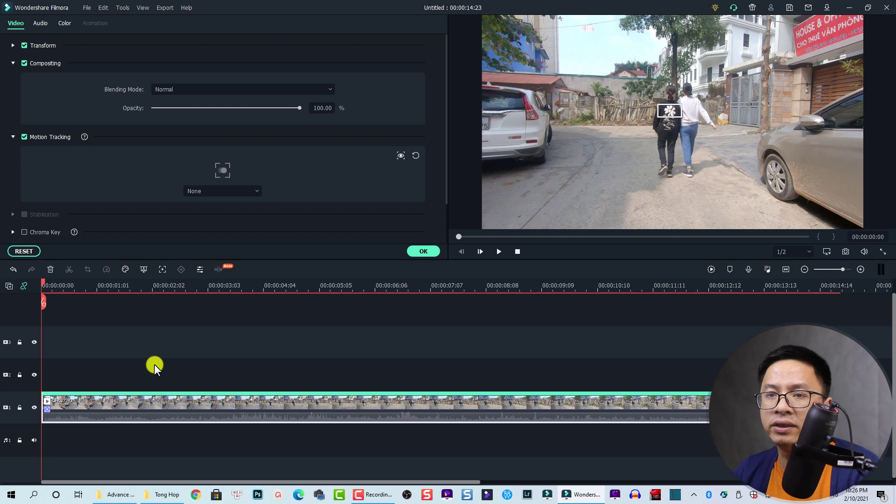
left_click(422, 251)
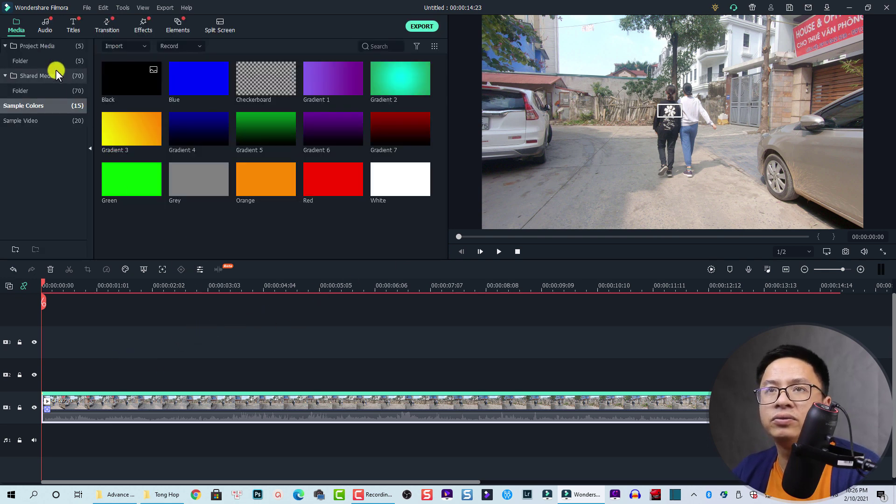
Put a Black sample color clip on track 2 spanning the full street video
left_click(18, 29)
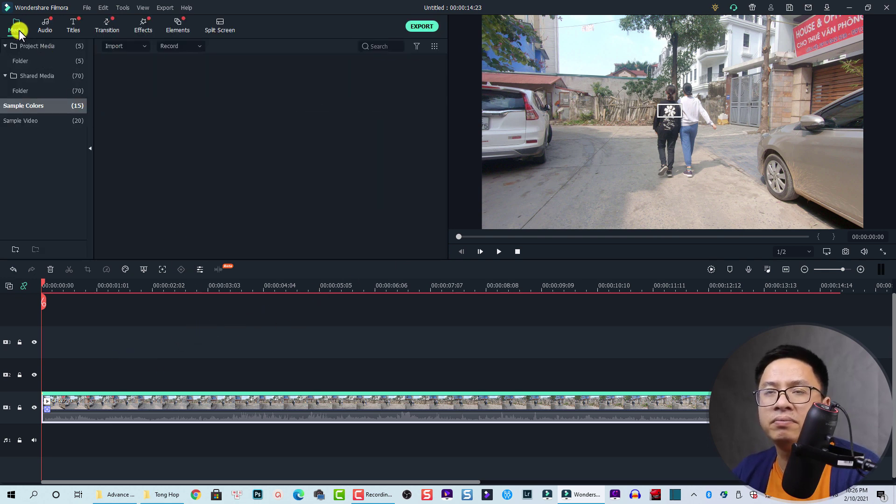
left_click(22, 104)
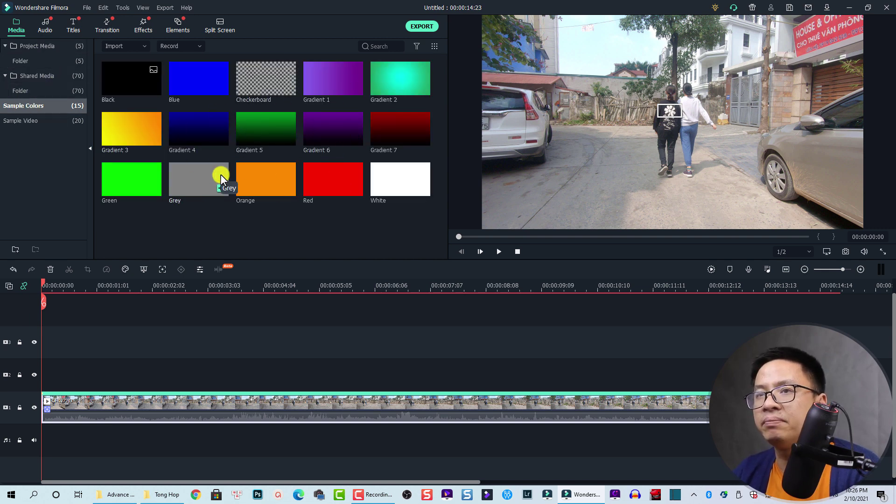
left_click_drag(124, 87, 44, 382)
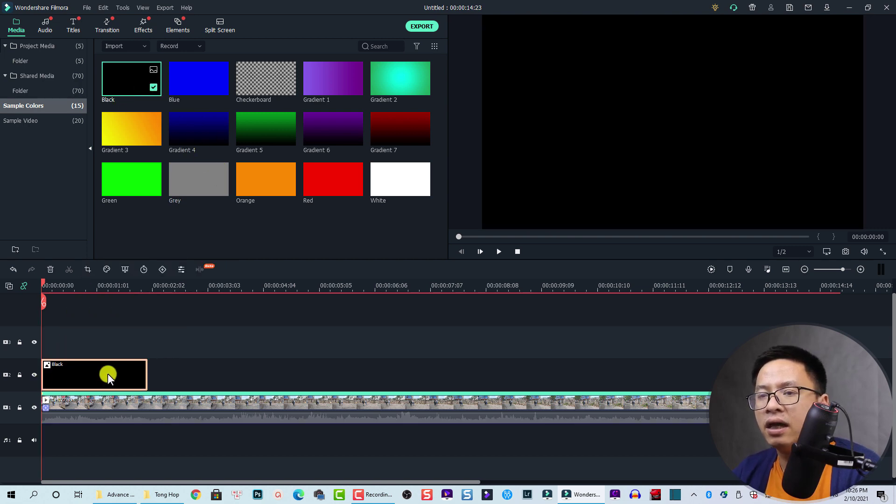
left_click_drag(146, 372, 840, 373)
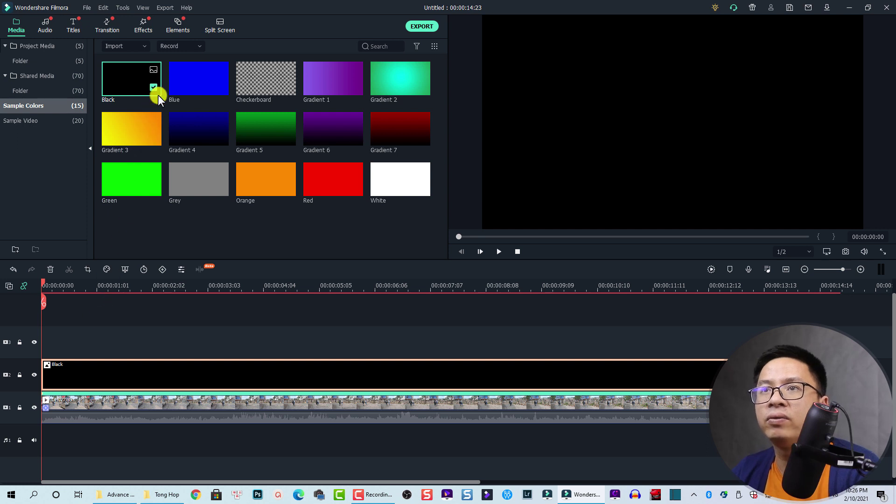
left_click(140, 26)
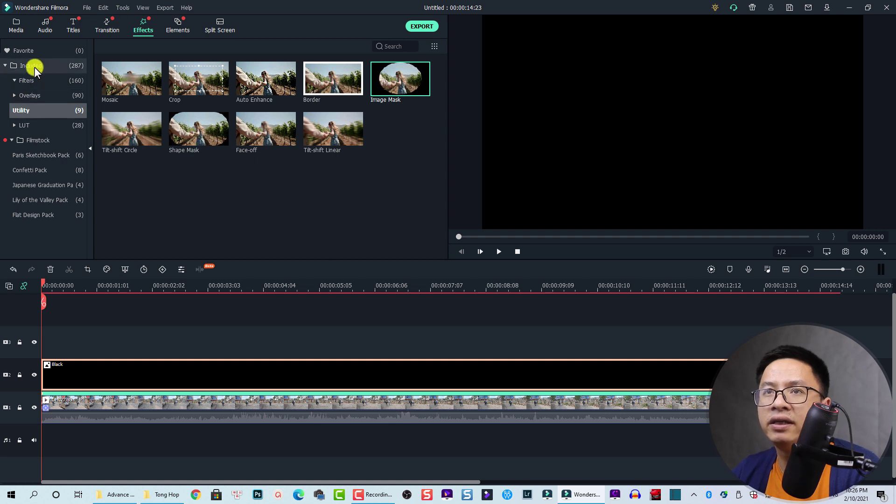
Apply an inverted Image Mask to the Black clip with Width 38 and Height 63
mouse_move(382, 91)
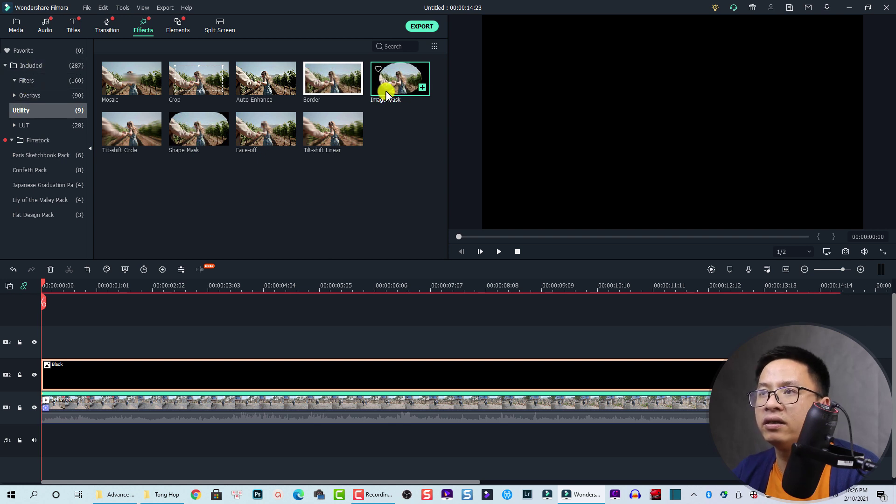
left_click_drag(386, 90, 58, 375)
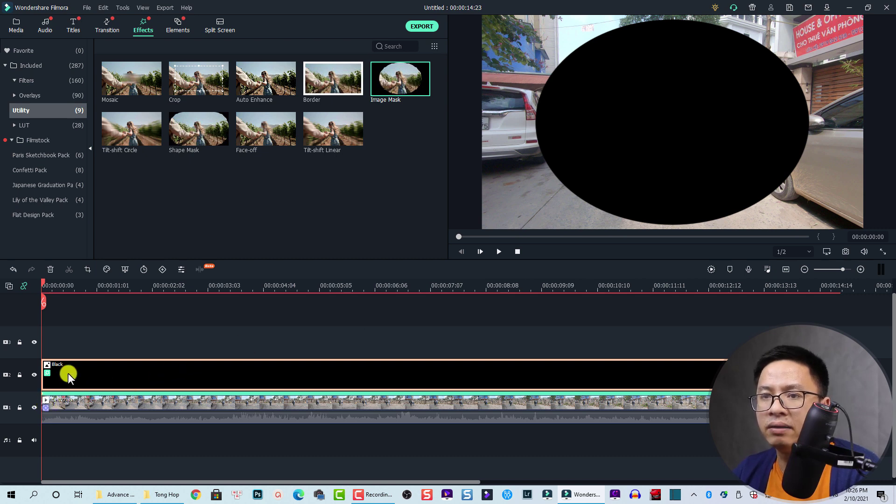
double_click(83, 378)
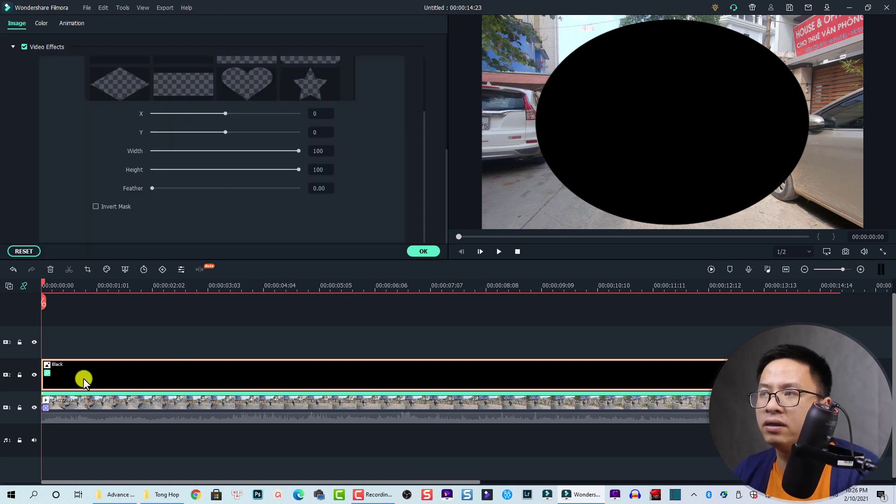
left_click(95, 206)
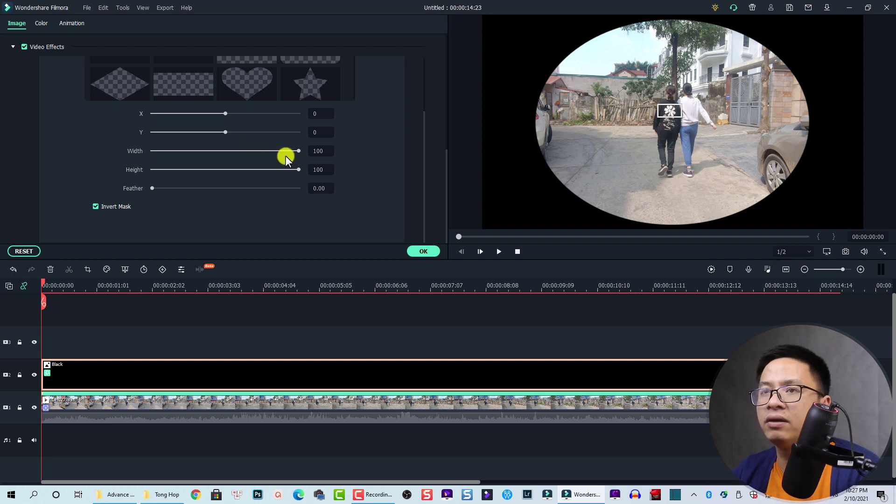
left_click_drag(298, 152, 251, 150)
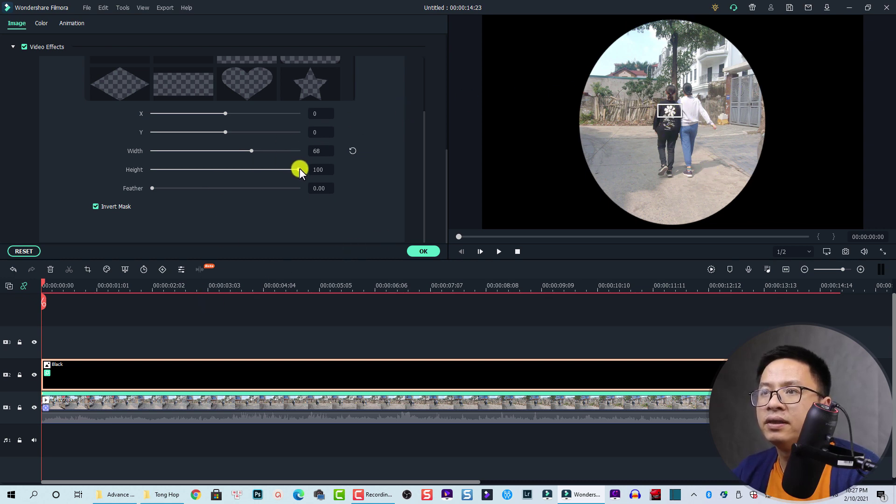
left_click_drag(299, 168, 207, 151)
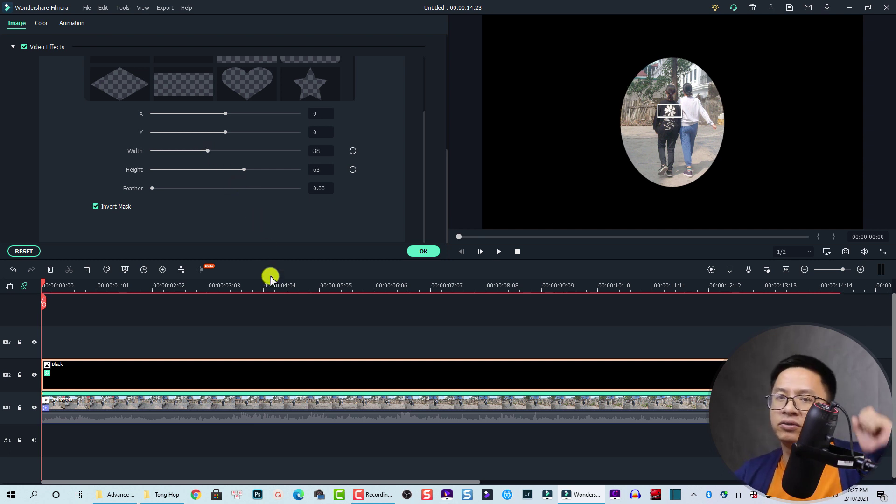
Confirm the Image Mask settings and select the street video clip on track 1
left_click(422, 251)
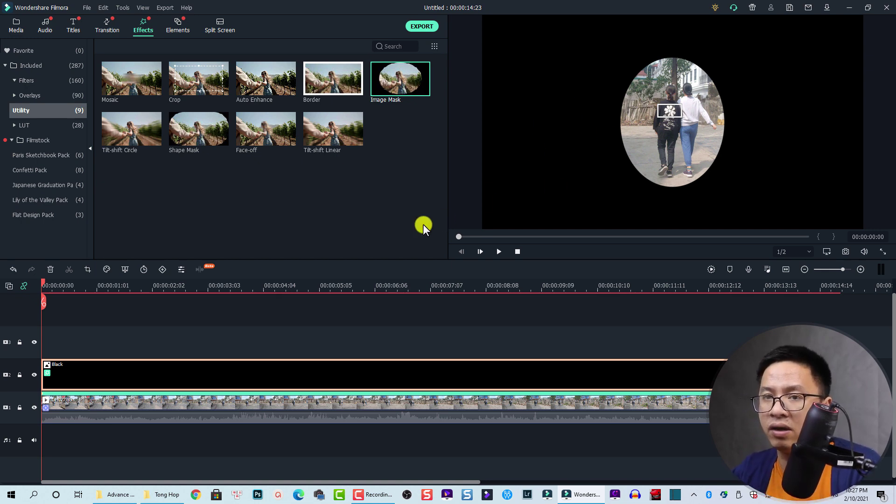
left_click(88, 403)
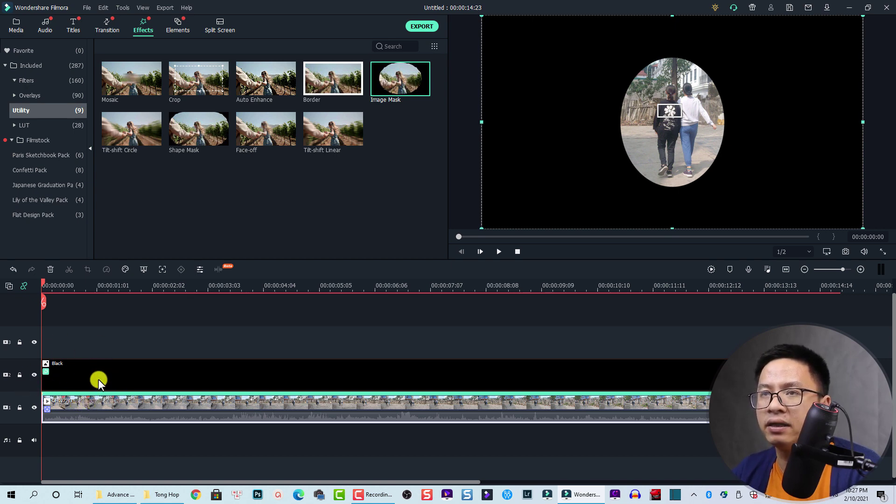
Set the Black clip to follow the street clip's motion track, then undo once
double_click(98, 405)
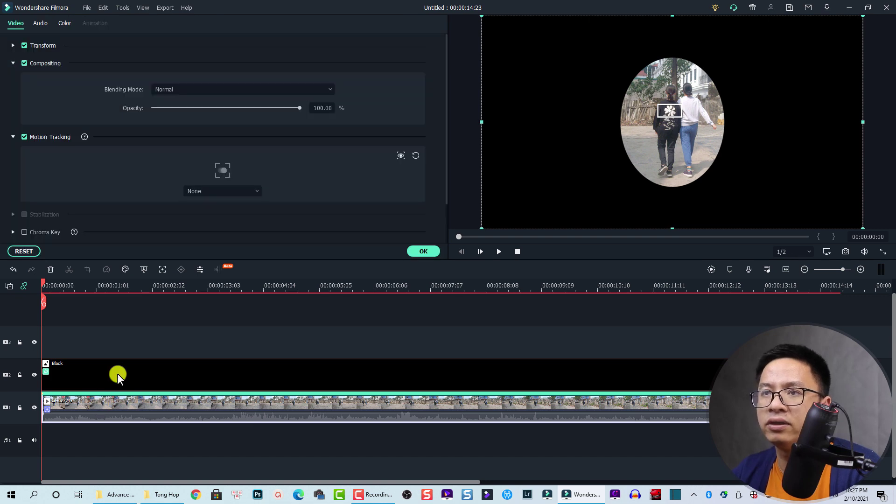
left_click(240, 189)
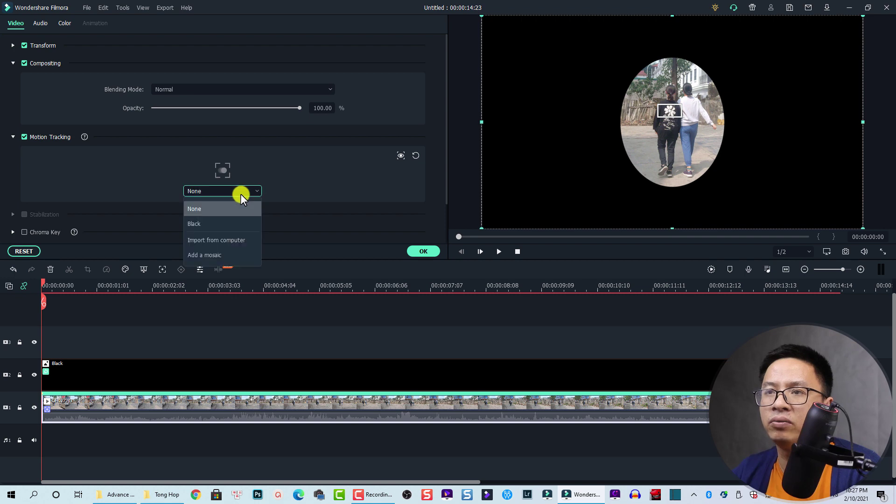
left_click(198, 223)
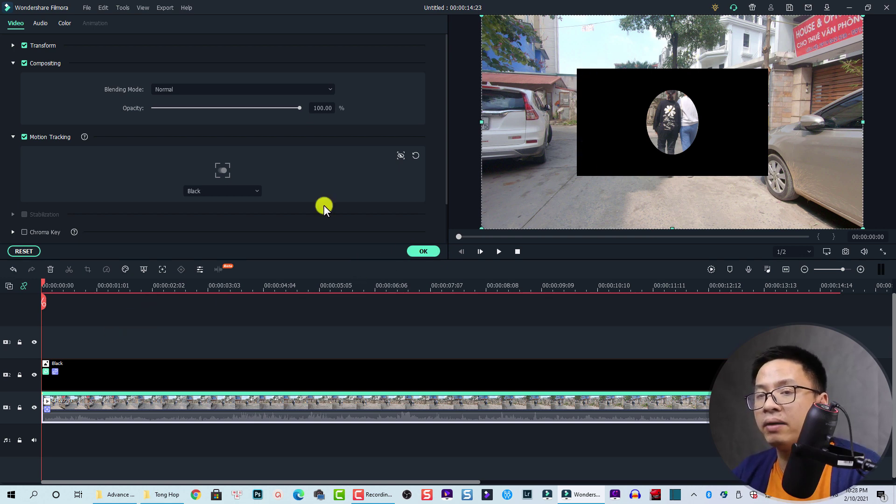
key("ctrl+z")
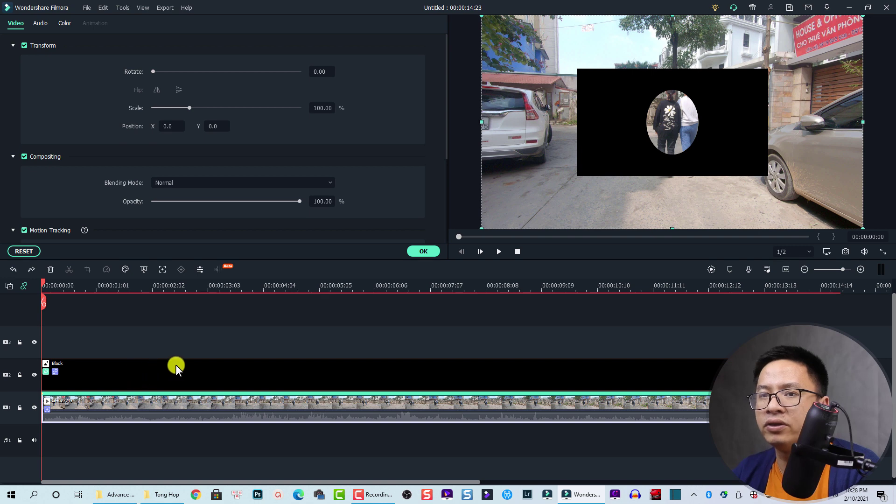
Scale the Black overlay to about 150% and play the video to check the tracking
double_click(139, 371)
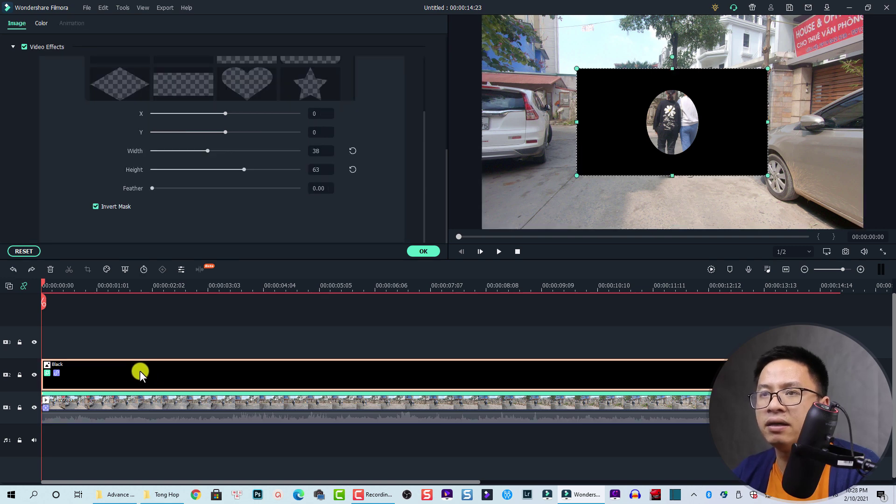
scroll(406, 164, "up", 8)
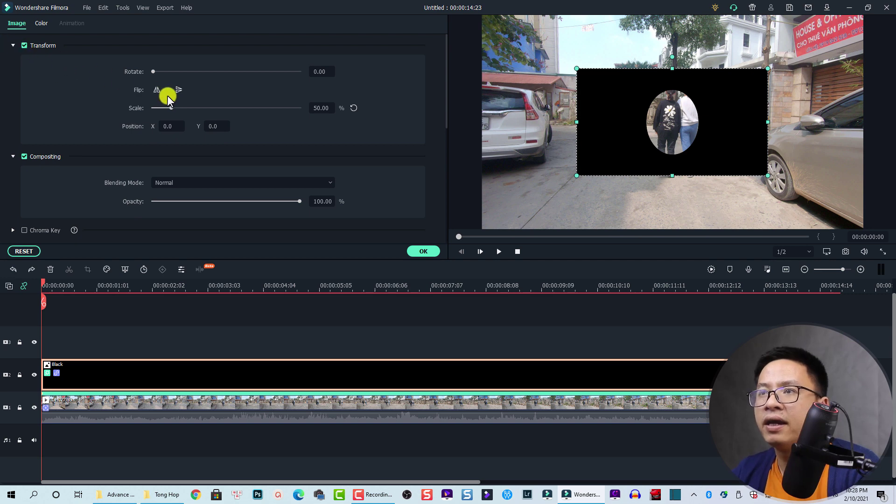
left_click_drag(171, 108, 206, 109)
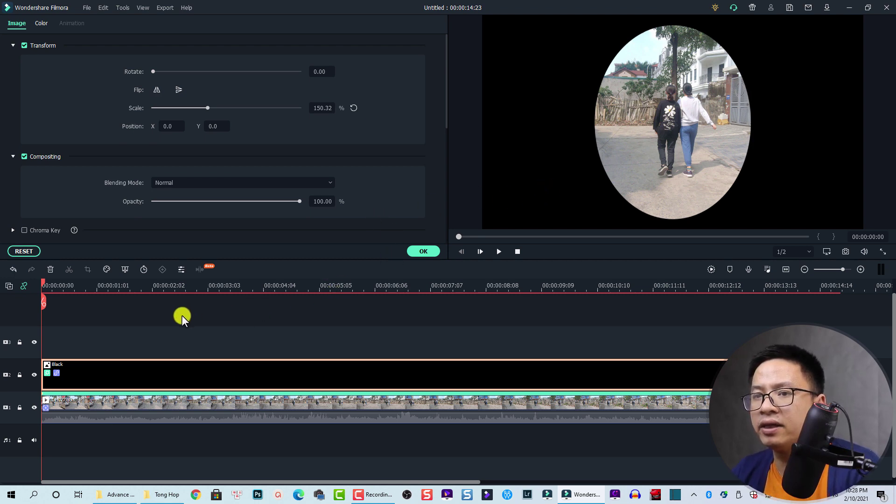
left_click(157, 346)
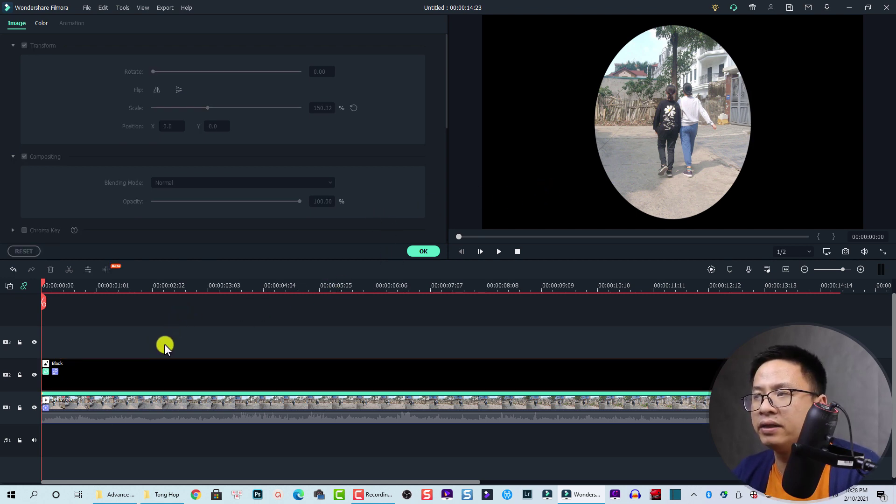
key("space")
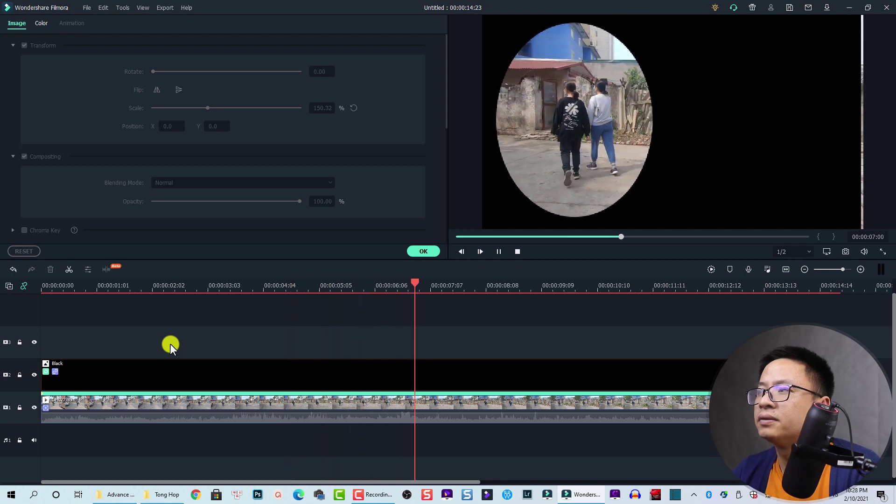
key("space")
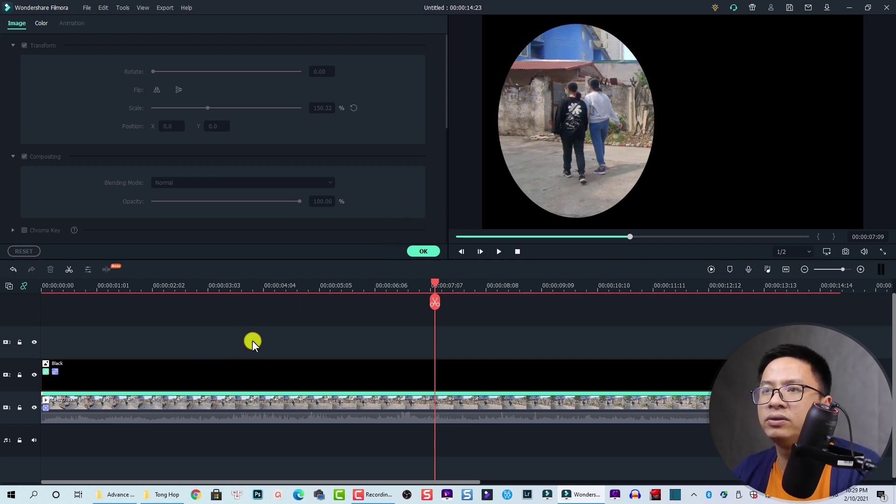
Set the Black overlay's scale to 160.51% and replay from about 6 seconds to check
left_click(350, 190)
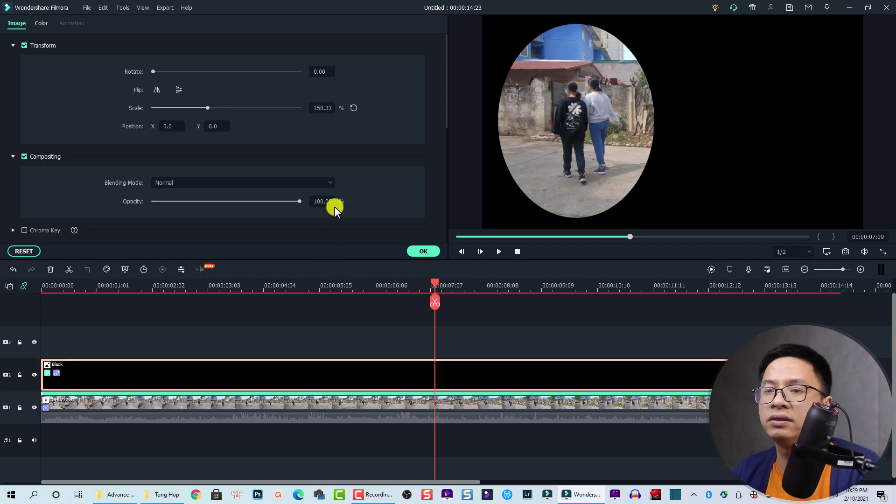
left_click(223, 109)
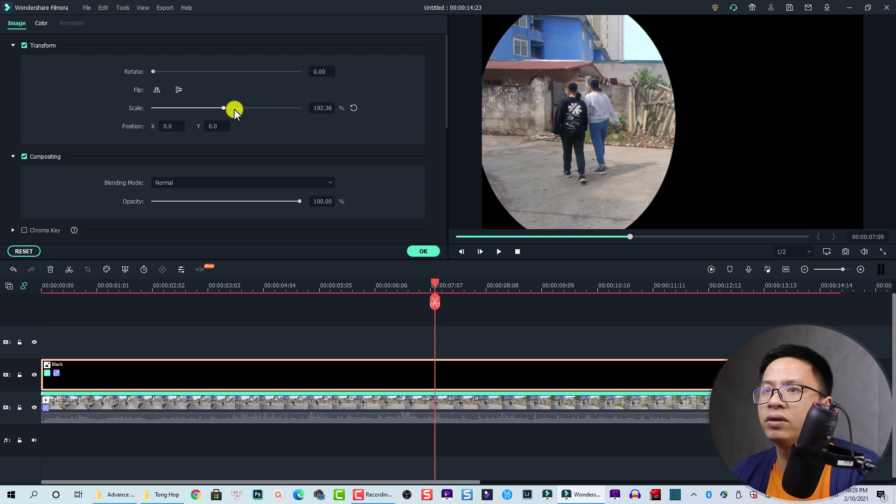
left_click_drag(218, 108, 213, 109)
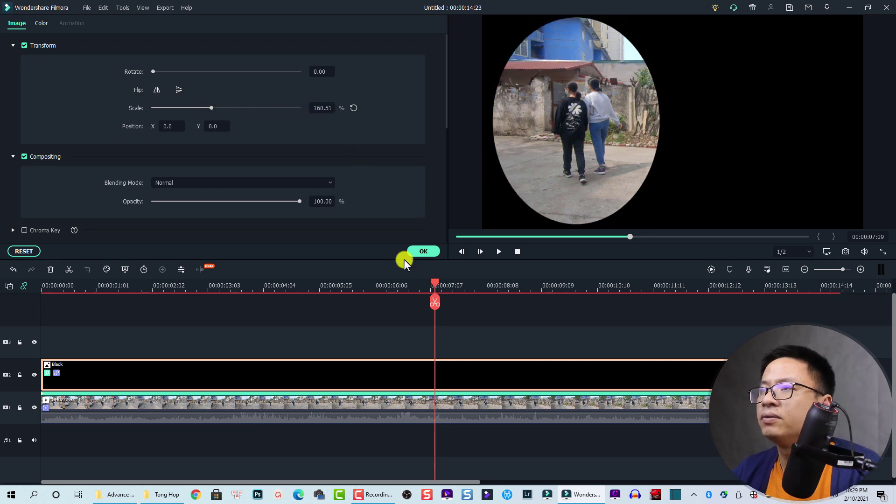
left_click(366, 290)
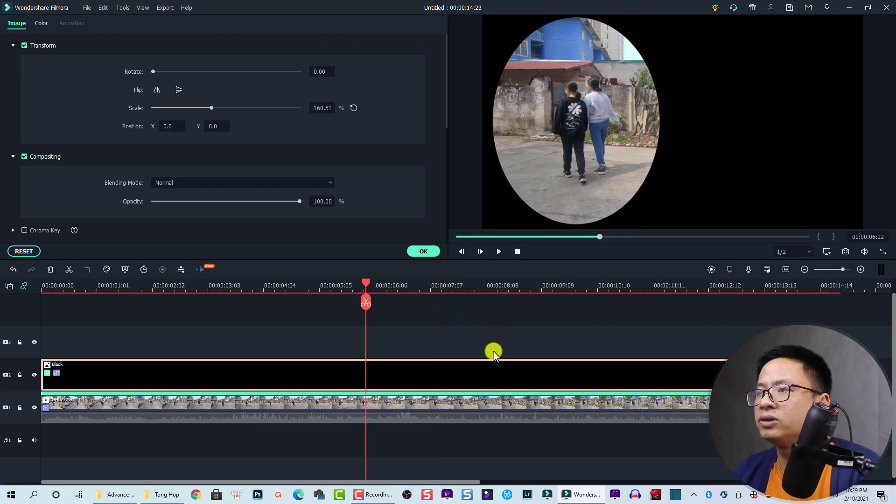
key("space")
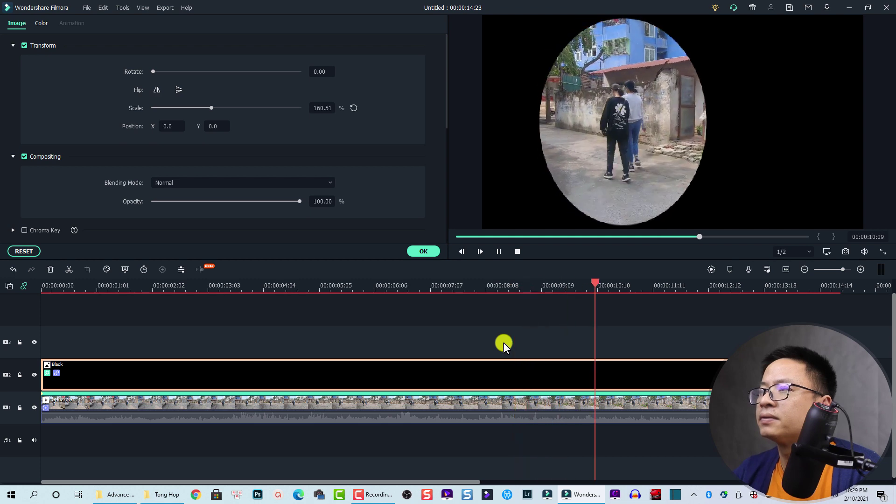
key("space")
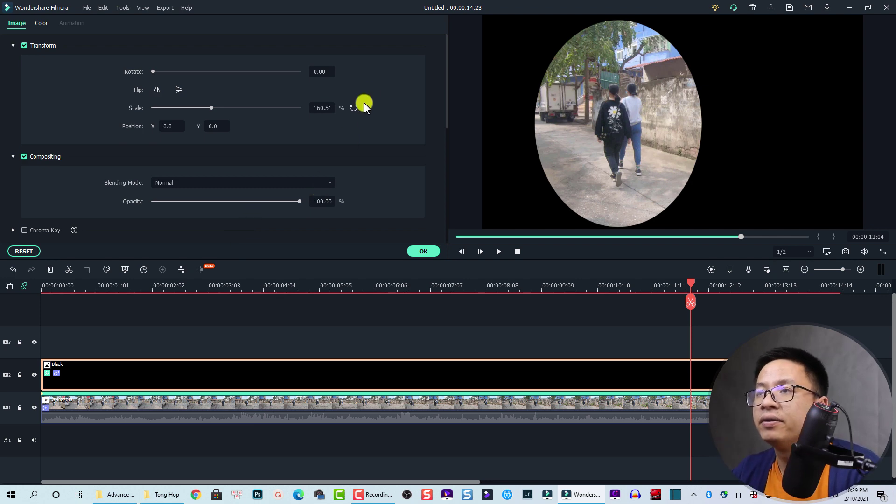
Shrink the Black clip's oval mask to Width 15 and Height 39, playhead at the start
scroll(372, 173, "down", 10)
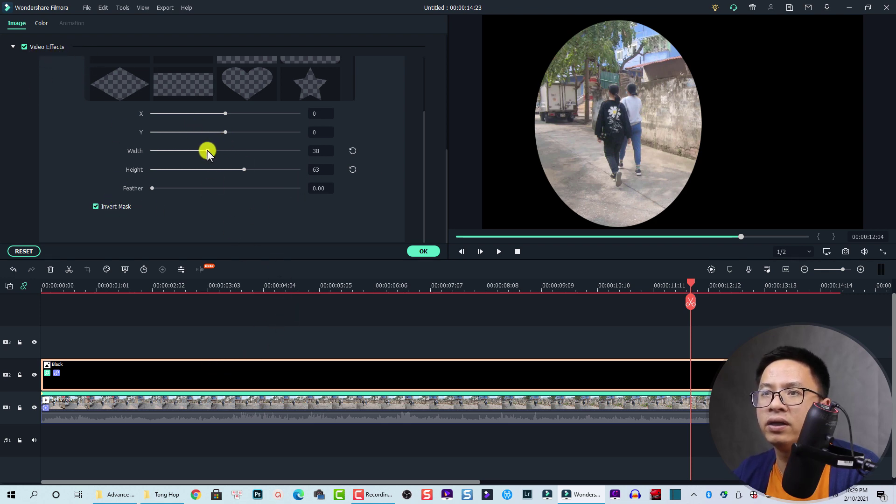
left_click_drag(206, 150, 188, 150)
left_click(45, 287)
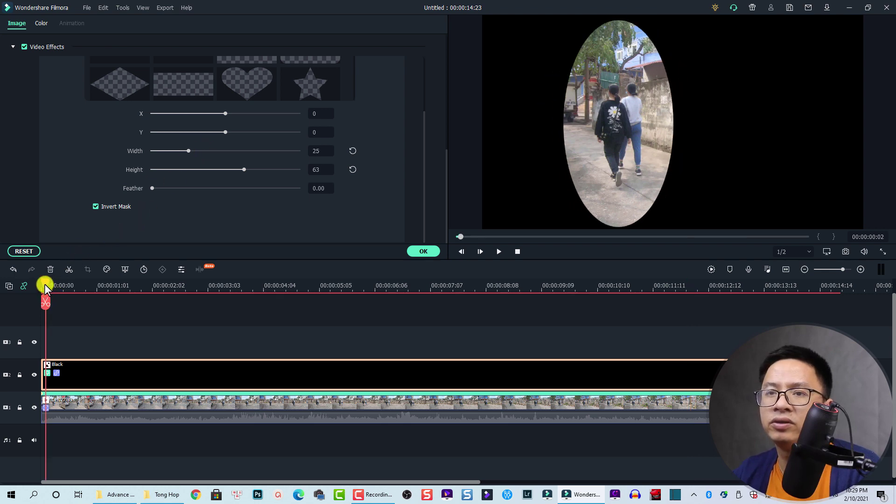
left_click_drag(45, 287, 32, 286)
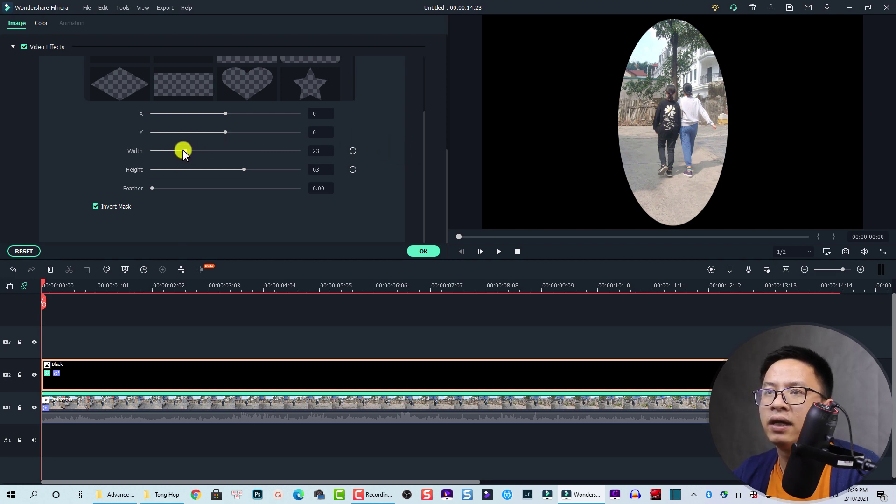
left_click_drag(183, 149, 174, 150)
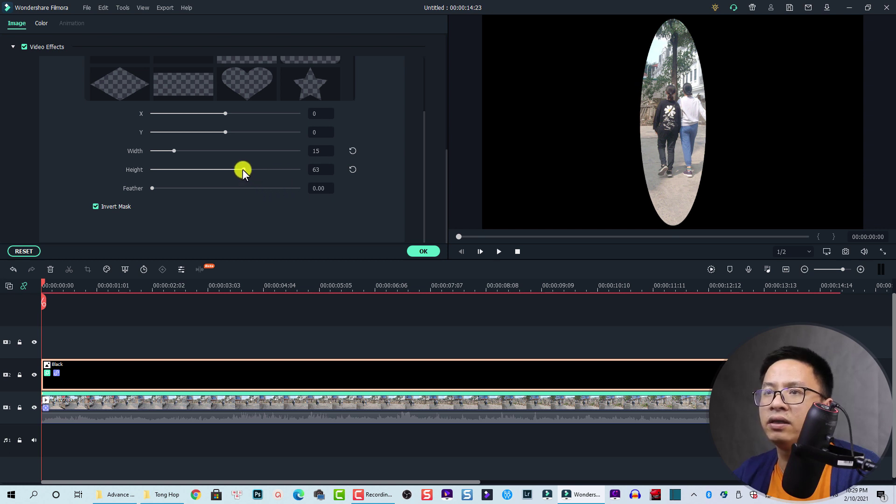
left_click_drag(242, 169, 209, 173)
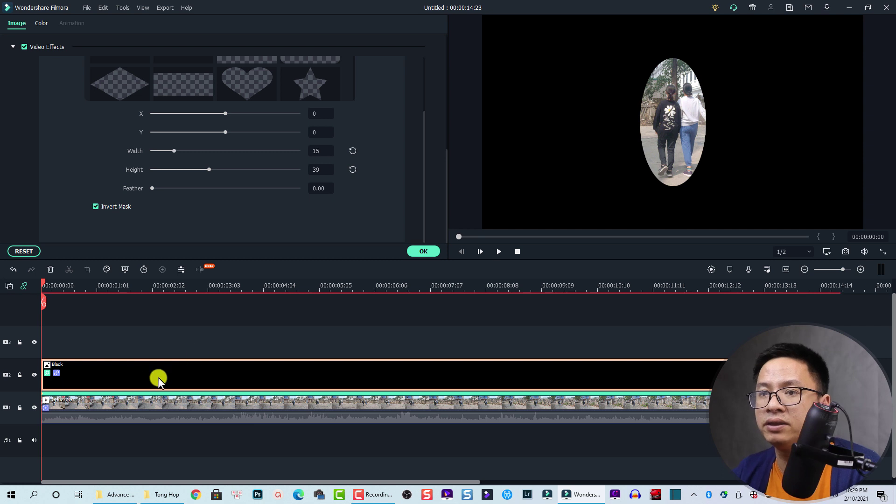
scroll(416, 136, "up", 10)
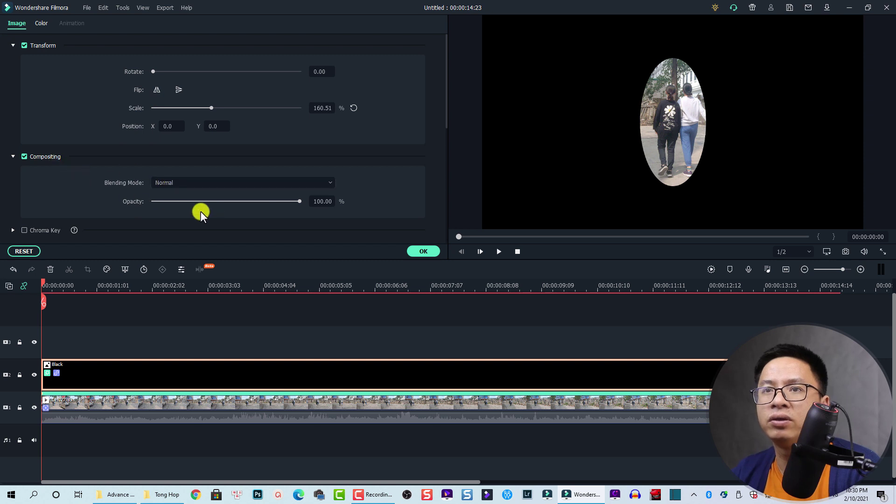
Set the black overlay's Compositing opacity to 50%
scroll(215, 215, "down", 1)
left_click_drag(300, 152, 231, 157)
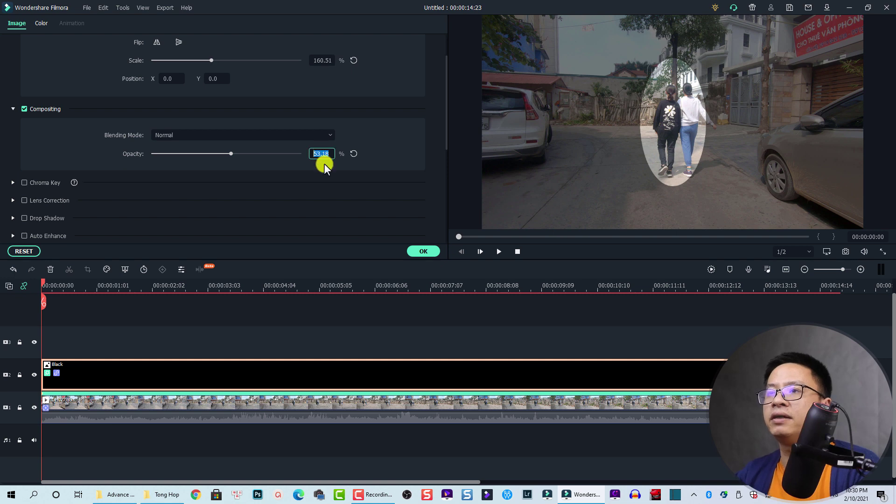
type("50")
key("Return")
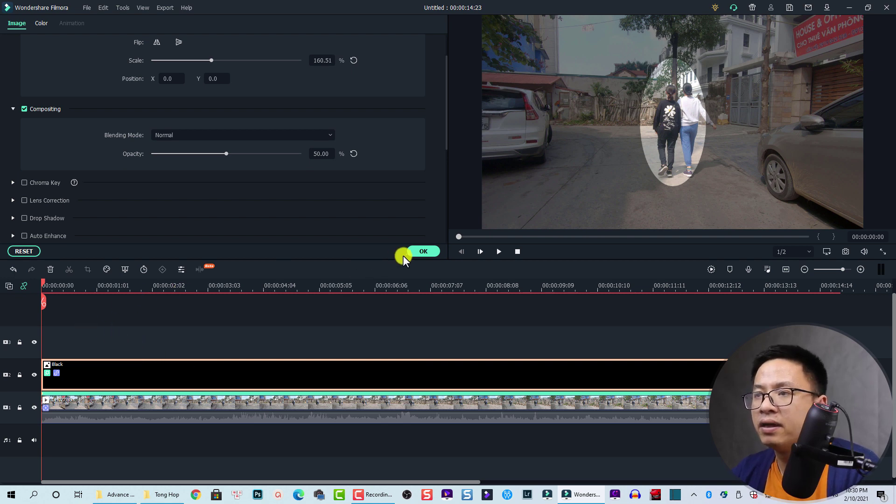
Confirm the overlay settings, then play to about 8 seconds to watch the oval track the couple
left_click(416, 252)
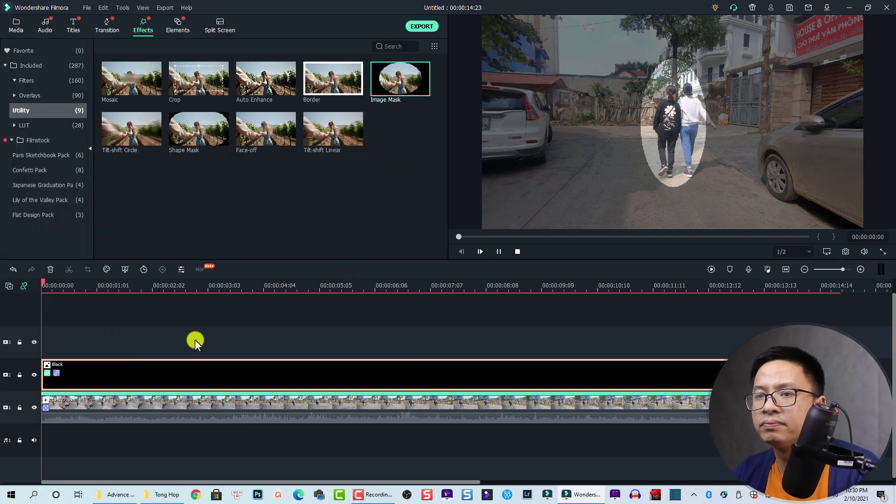
key("space")
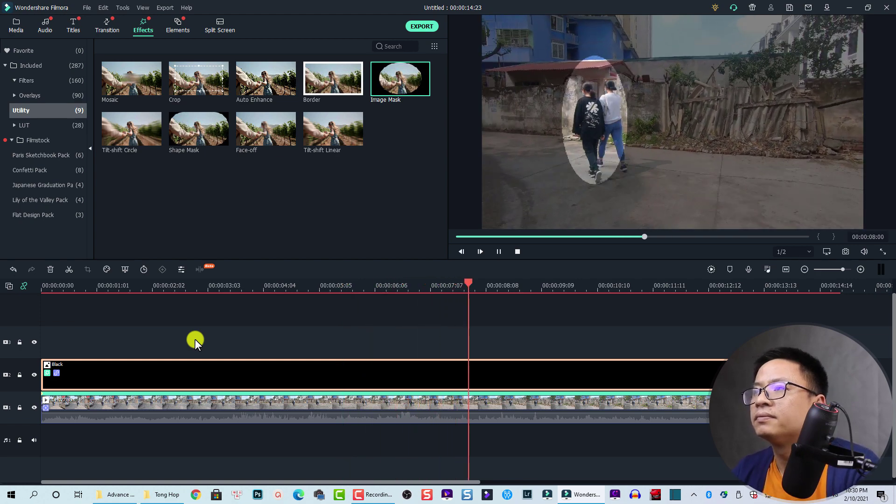
key("space")
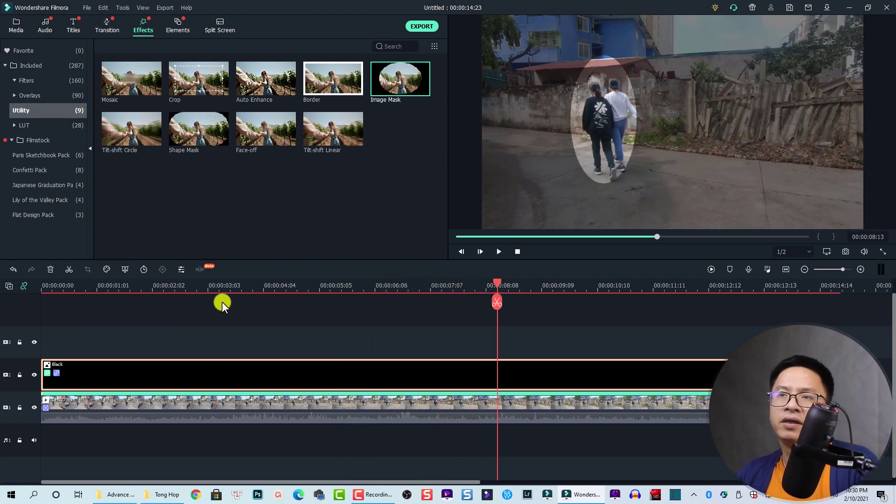